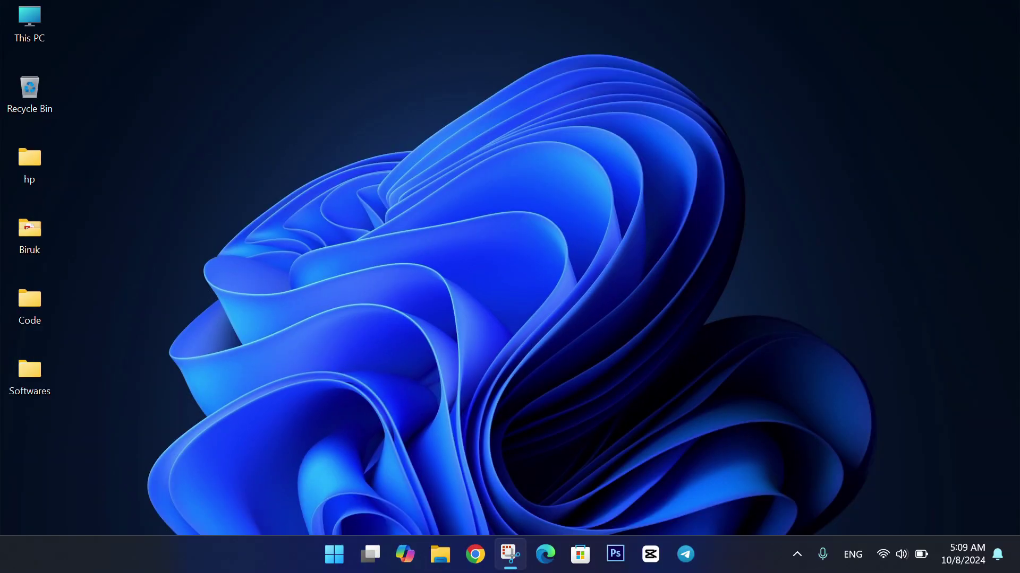
Step: Select the Biruk, Code and Softwares folders and mark them Hidden, including subfolders and files
mouse_move(82, 219)
mouse_down()
mouse_move(11, 336)
mouse_move(39, 400)
mouse_up()
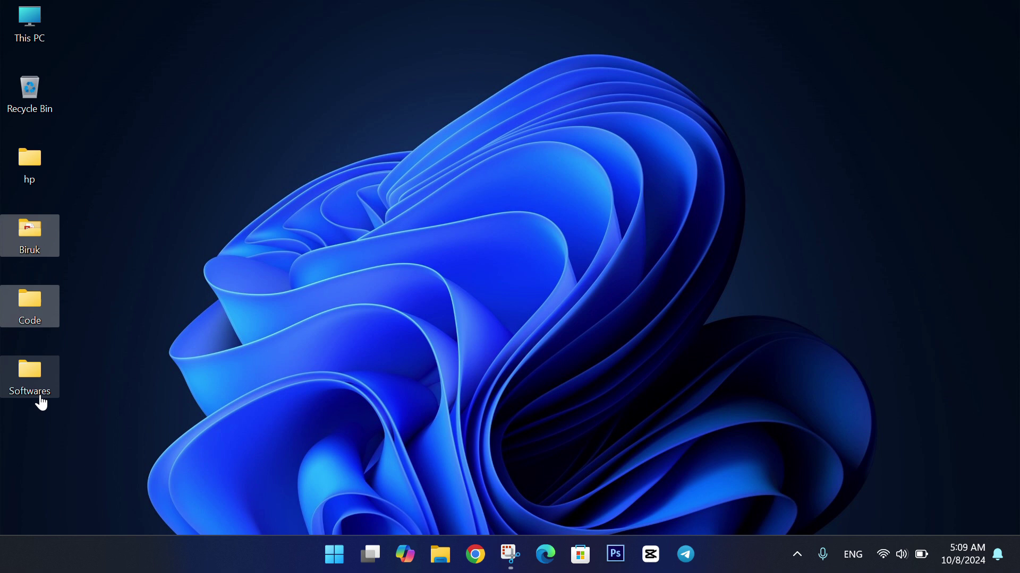
click(33, 384)
right_click(33, 382)
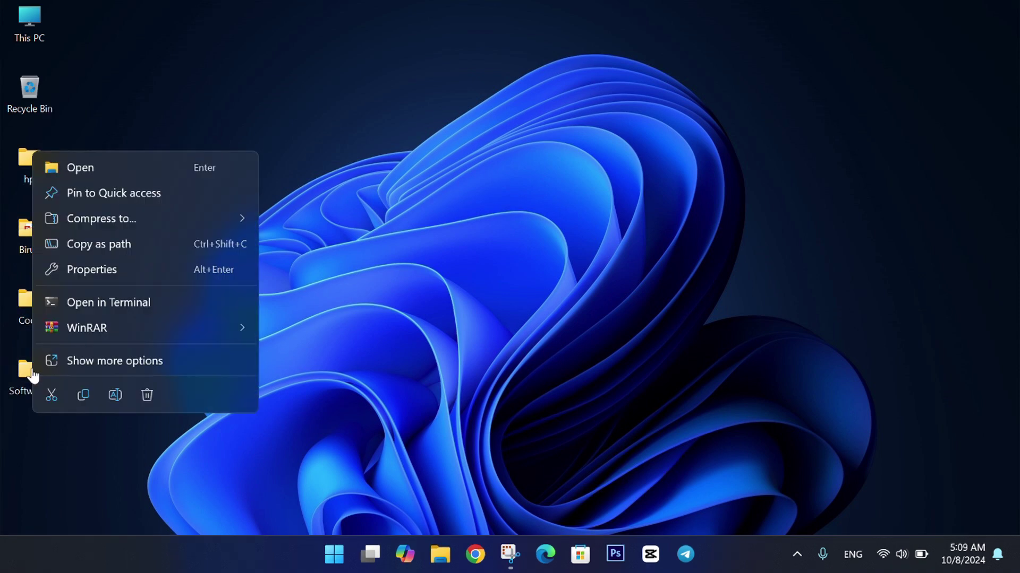
click(70, 275)
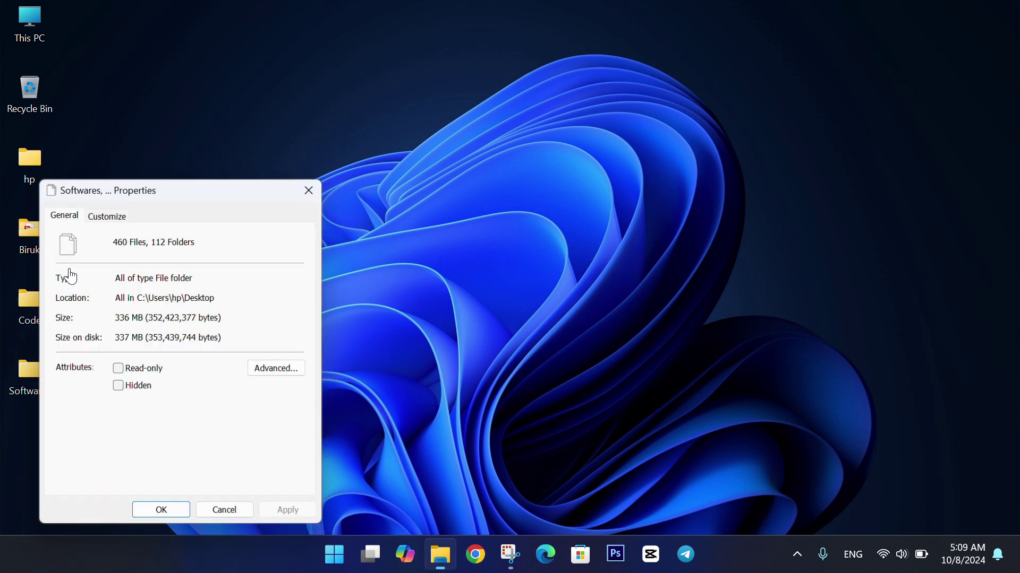
click(118, 388)
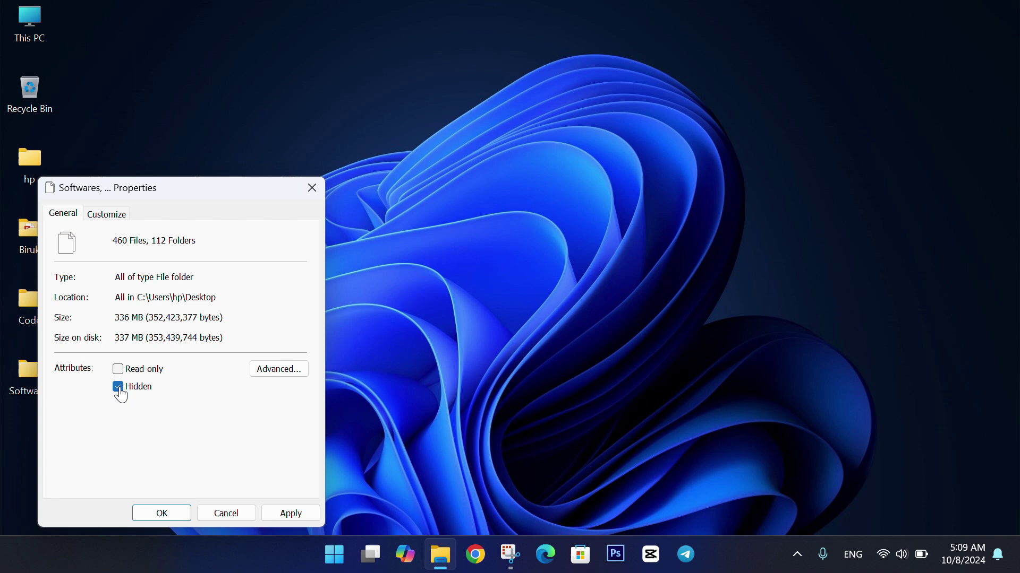
click(285, 515)
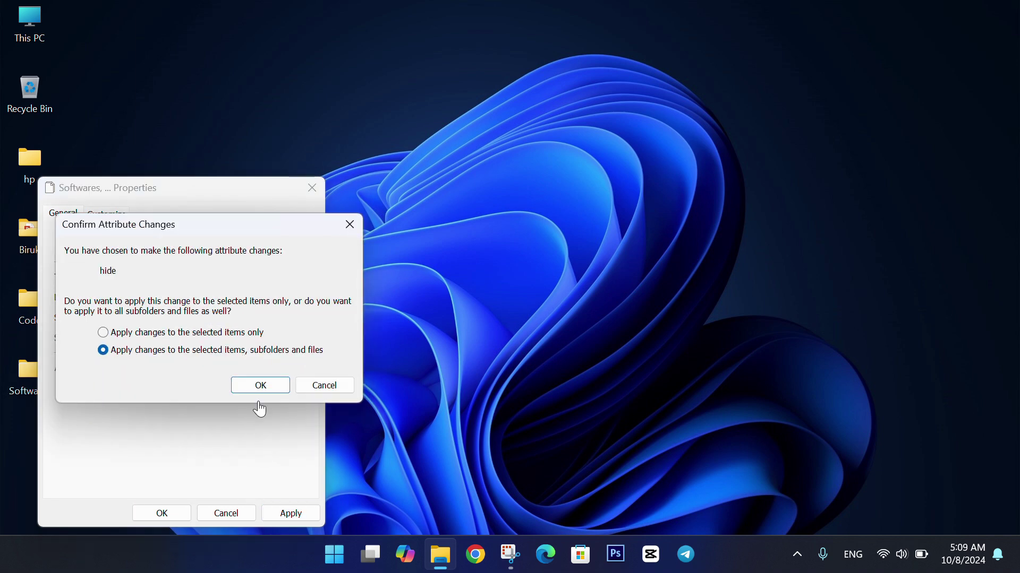
click(257, 386)
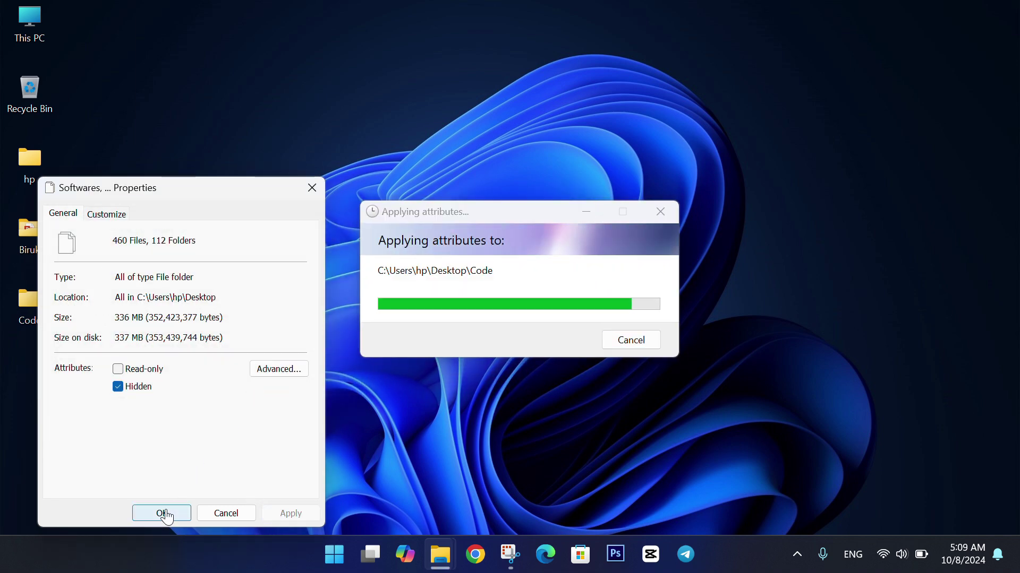
click(162, 514)
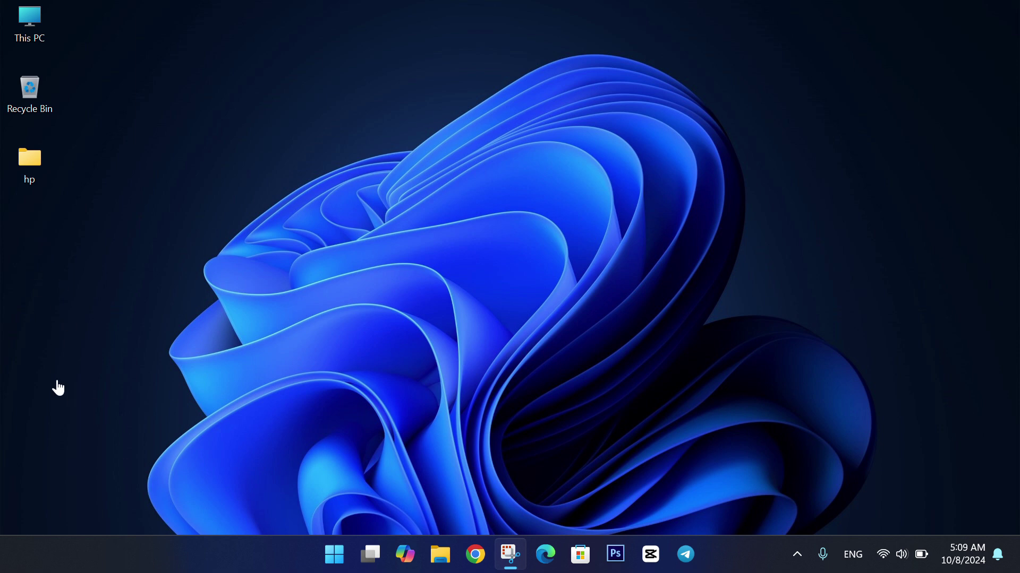
Step: In a new File Explorer window, turn on View > Show > Hidden items
click(440, 554)
click(739, 96)
mouse_move(742, 235)
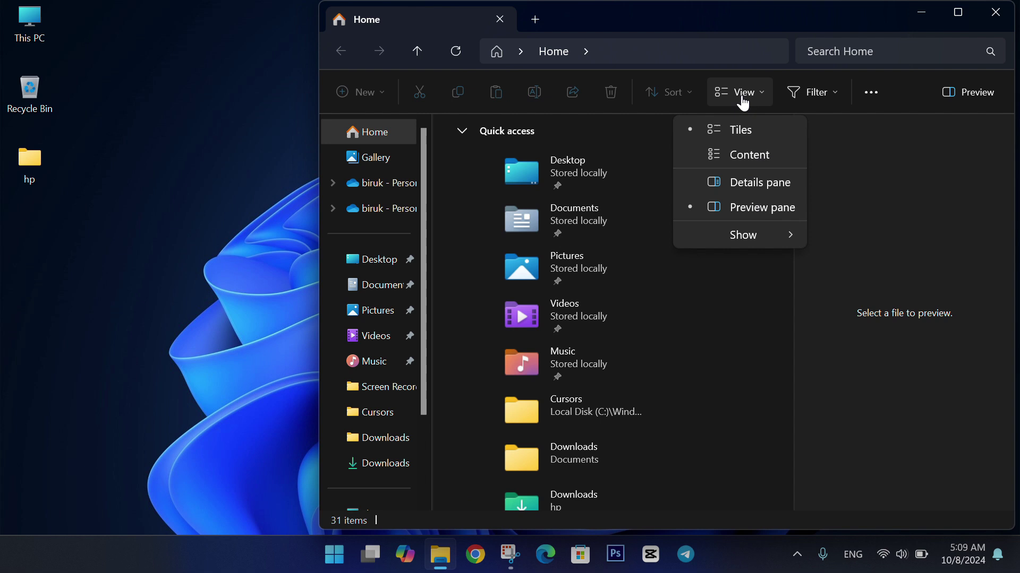
click(879, 344)
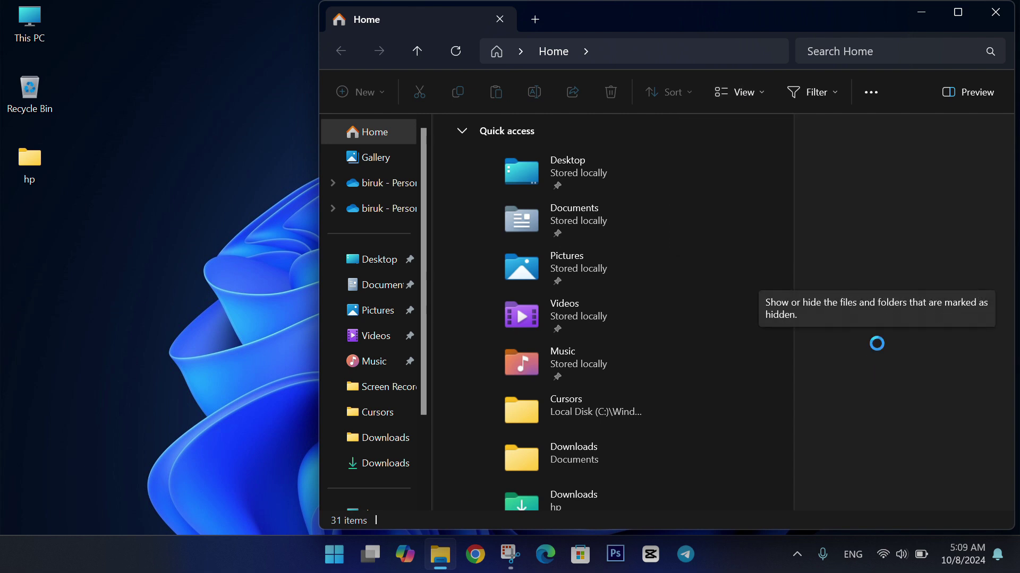